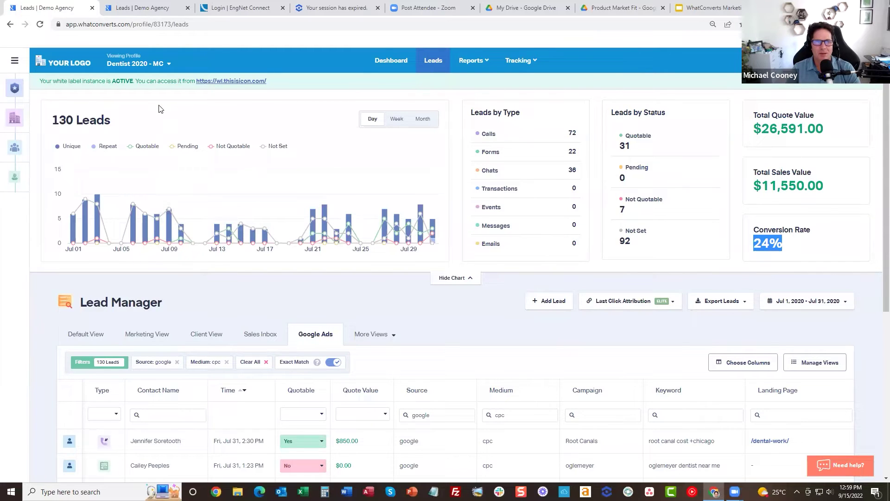
- Switch to the WhatConverts profile using the profile search
click(149, 68)
text(whatconverts)
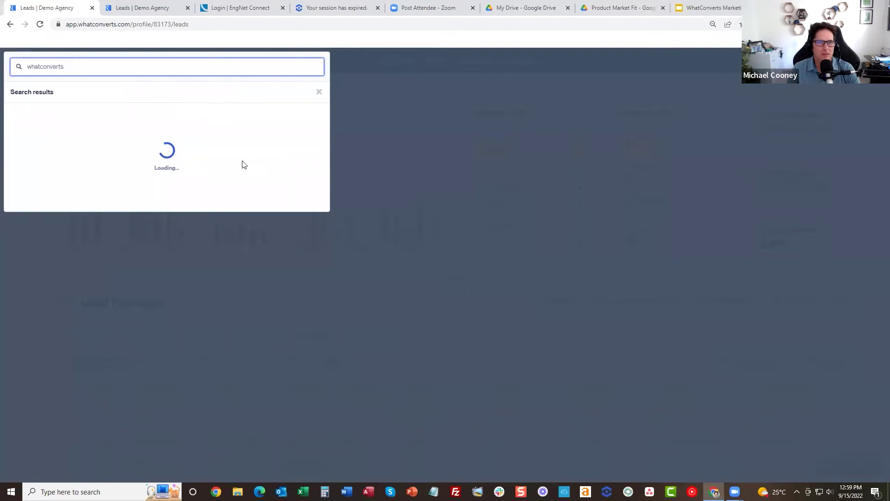
click(76, 230)
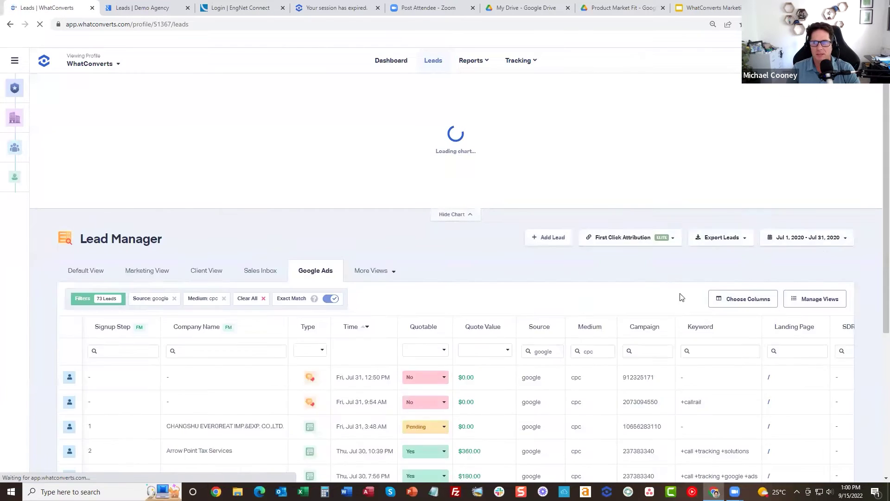
- Limit the leads to the Last 7 Days and hide the leads chart
click(834, 288)
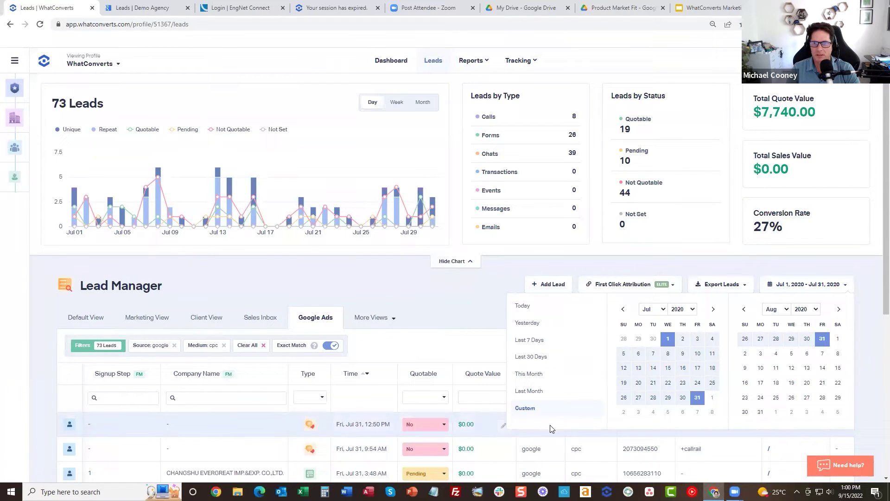
click(539, 340)
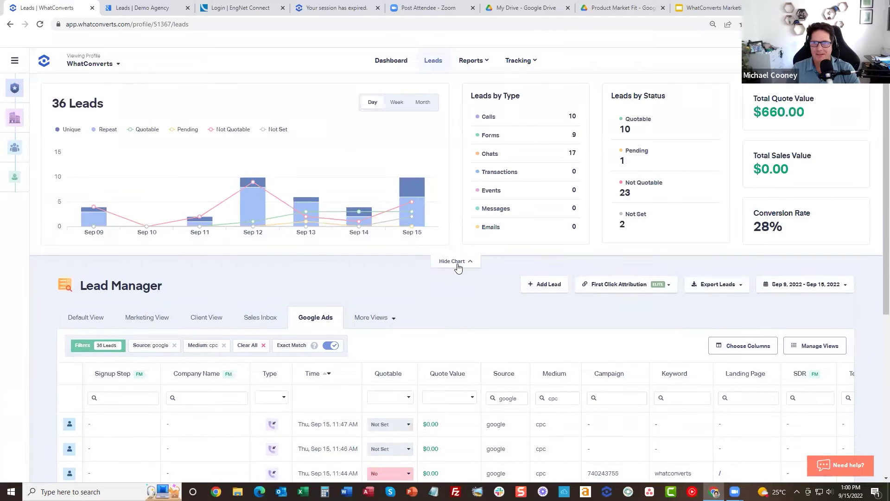
click(458, 267)
- Scroll through the lead table to review its current columns
scroll(527, 284, down, 2)
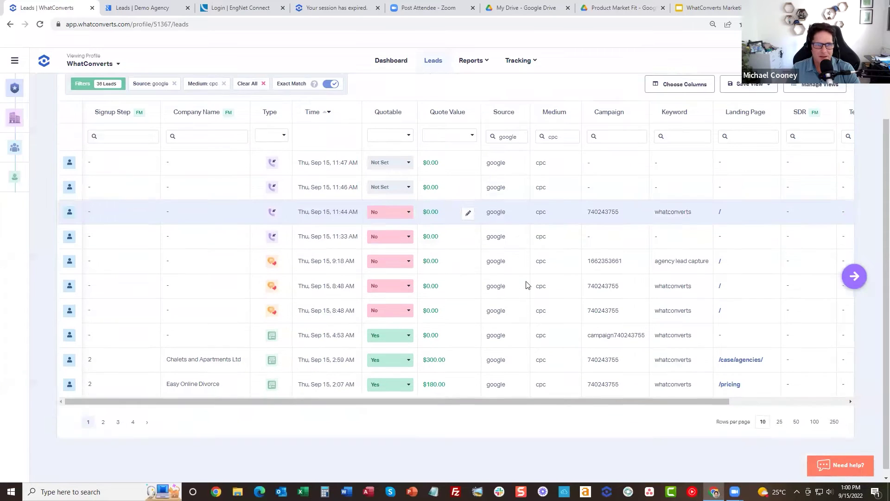
scroll(626, 297, up, 2)
scroll(622, 288, down, 2)
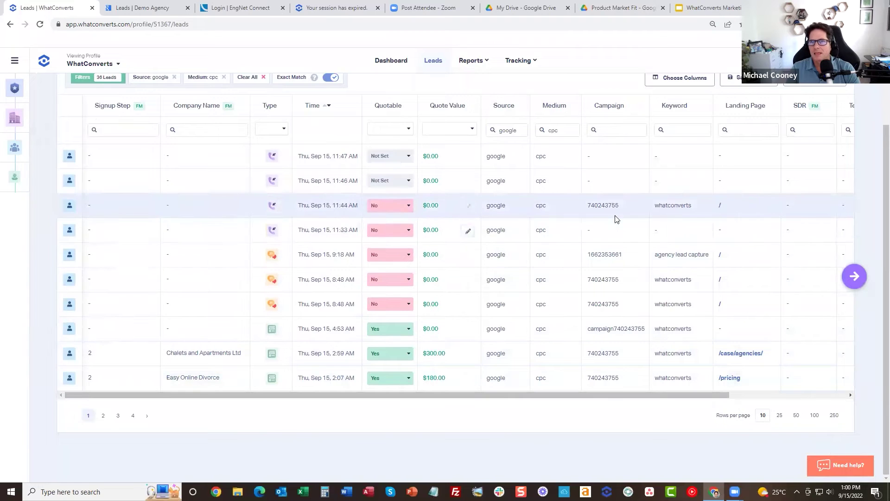
scroll(624, 238, up, 2)
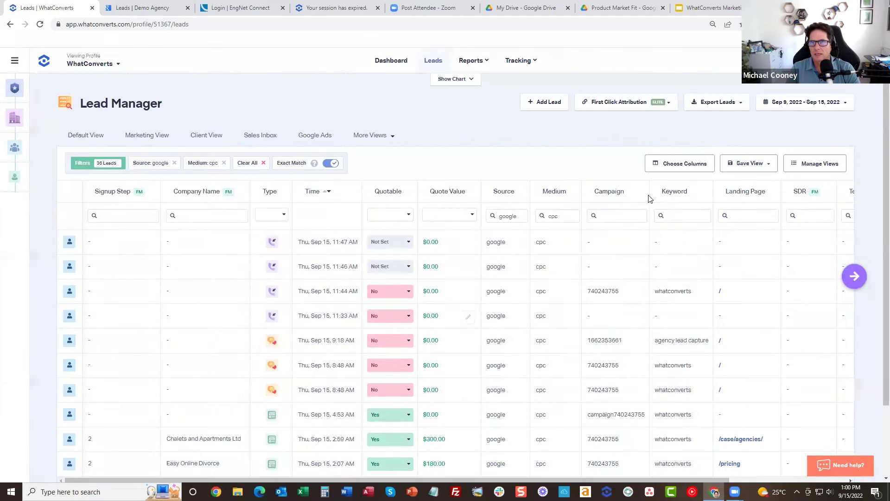
- Tick Google Ads Conversion under Marketing Data in Choose Columns and close the chooser
click(671, 172)
scroll(738, 232, down, 3)
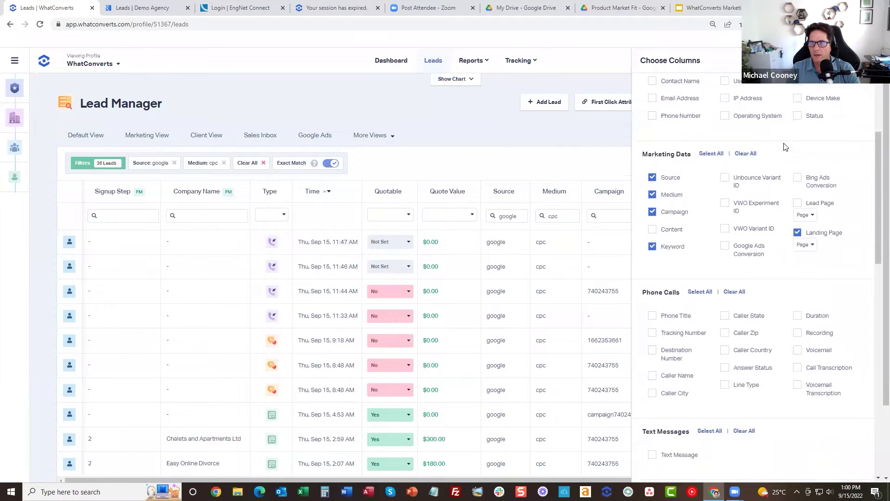
scroll(785, 146, down, 3)
scroll(771, 231, down, 3)
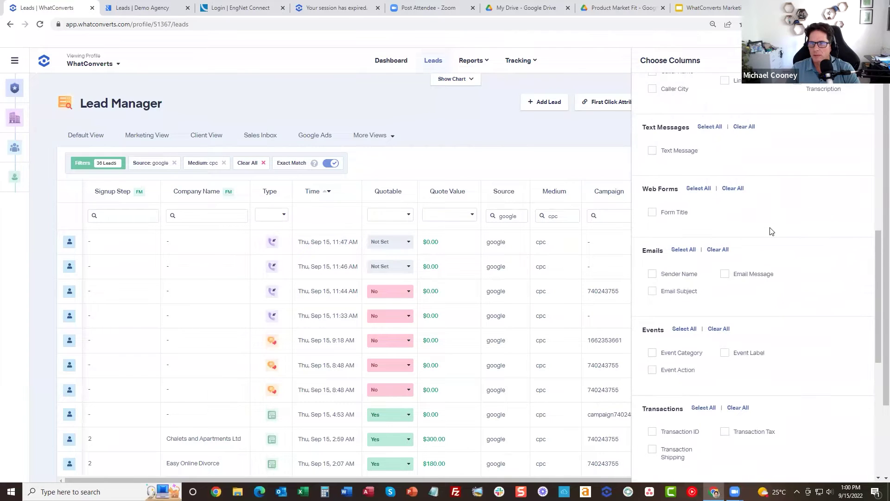
scroll(771, 231, down, 3)
scroll(779, 320, down, 4)
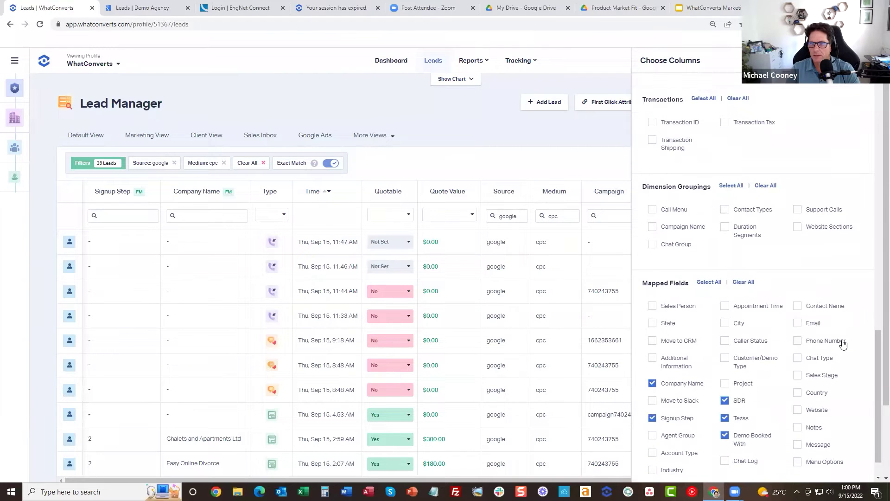
scroll(784, 325, up, 6)
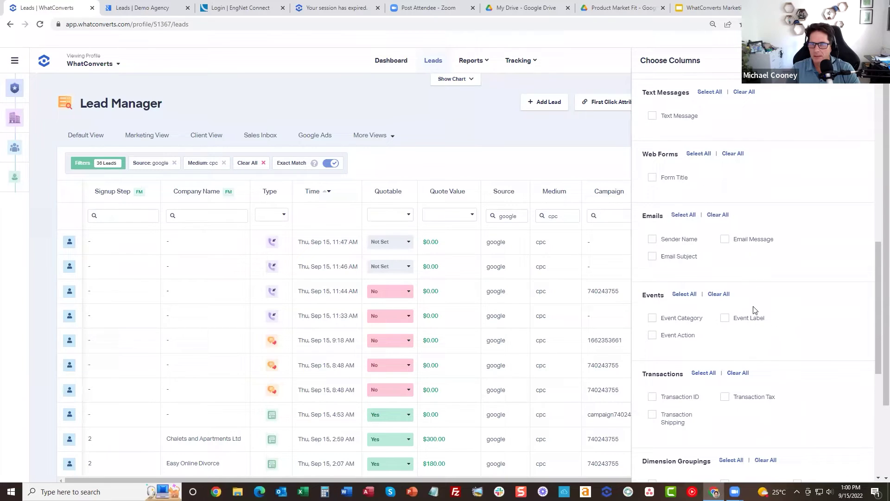
scroll(726, 246, up, 3)
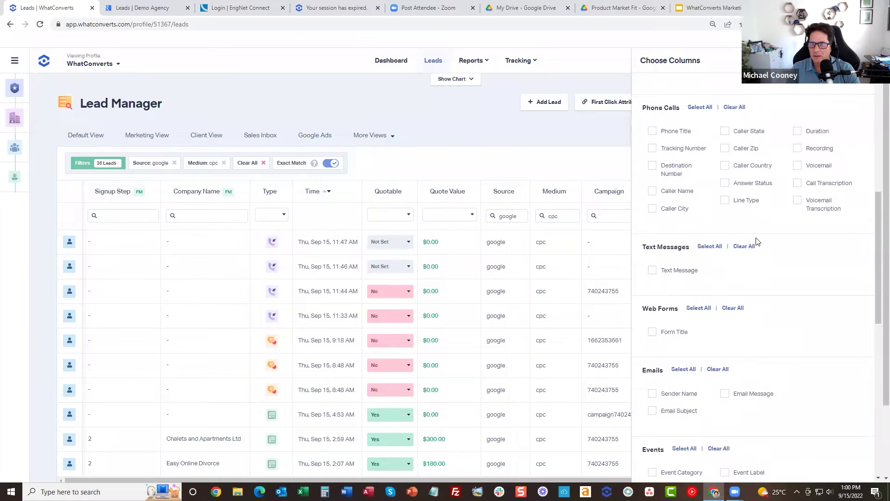
scroll(787, 240, up, 3)
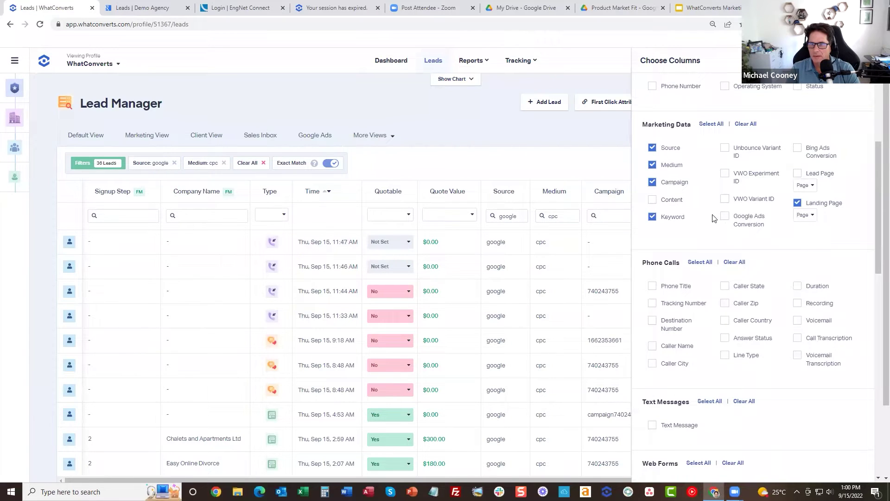
click(726, 218)
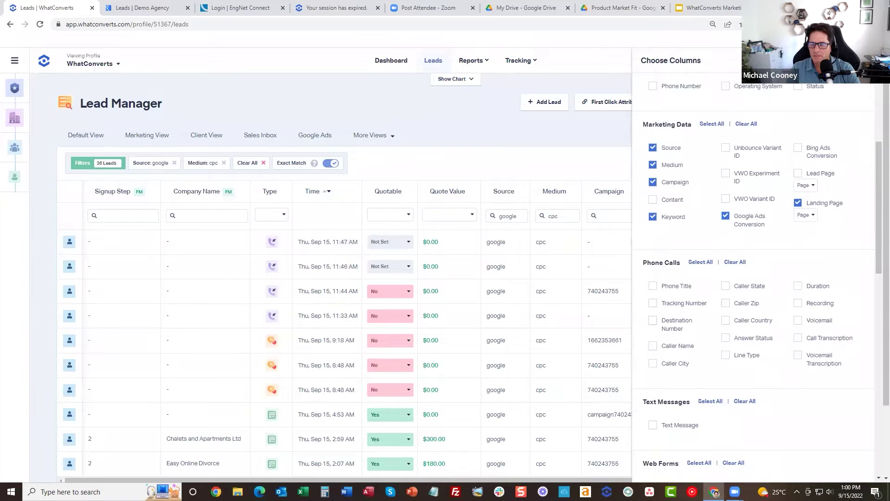
key(Escape)
scroll(686, 339, down, 2)
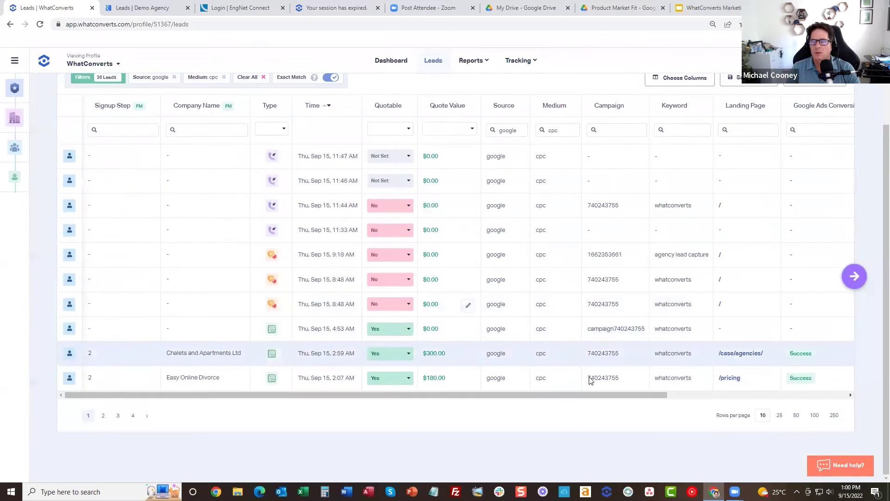
- Highlight the Success result for Chalets and Apartments Ltd, then open the Tracking menu
double_click(805, 352)
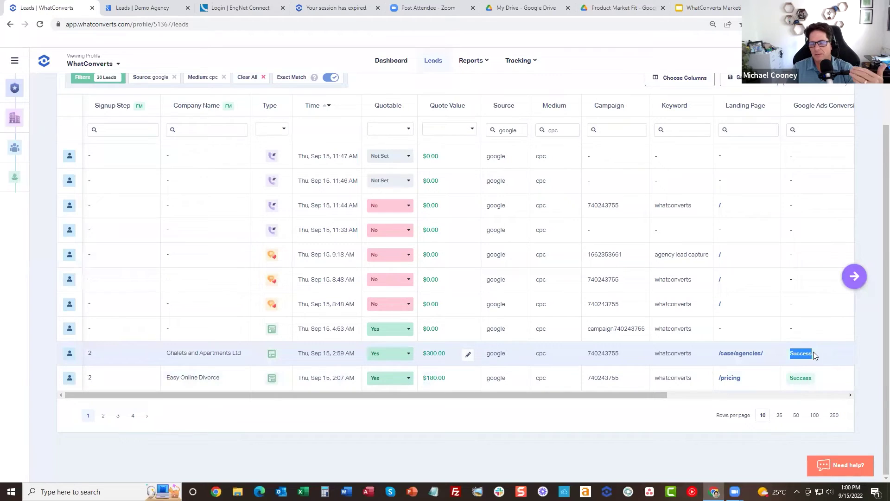
click(818, 364)
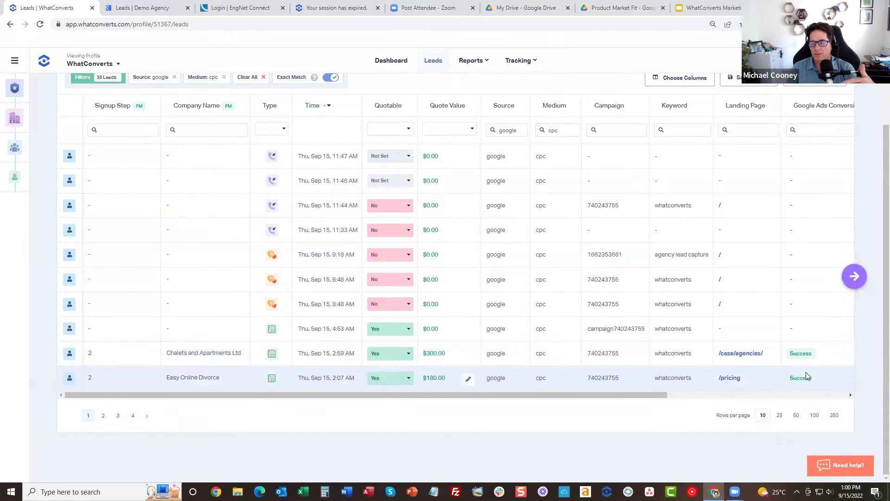
double_click(806, 353)
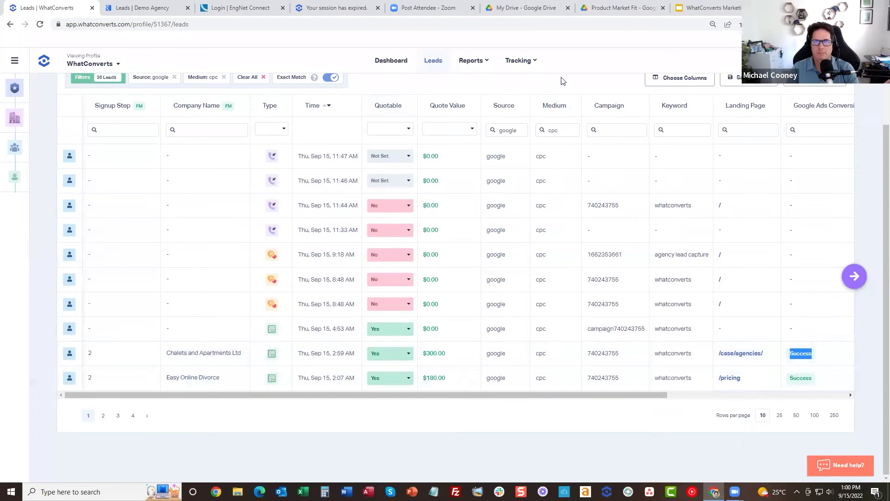
click(531, 63)
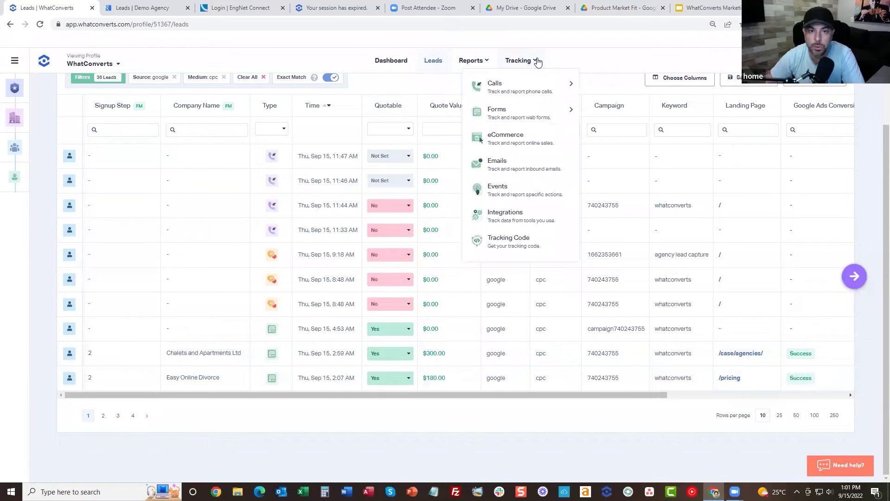
- Go to Tracking > Integrations and open the Google Ads integration details
click(513, 240)
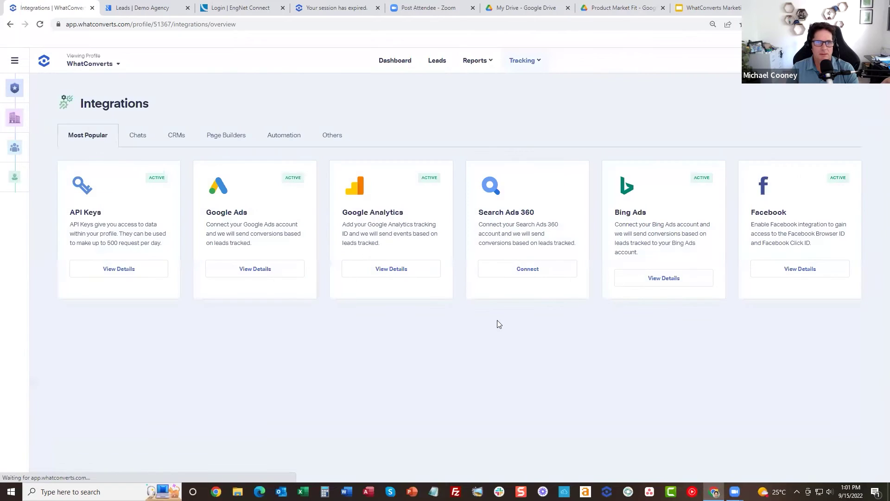
click(255, 269)
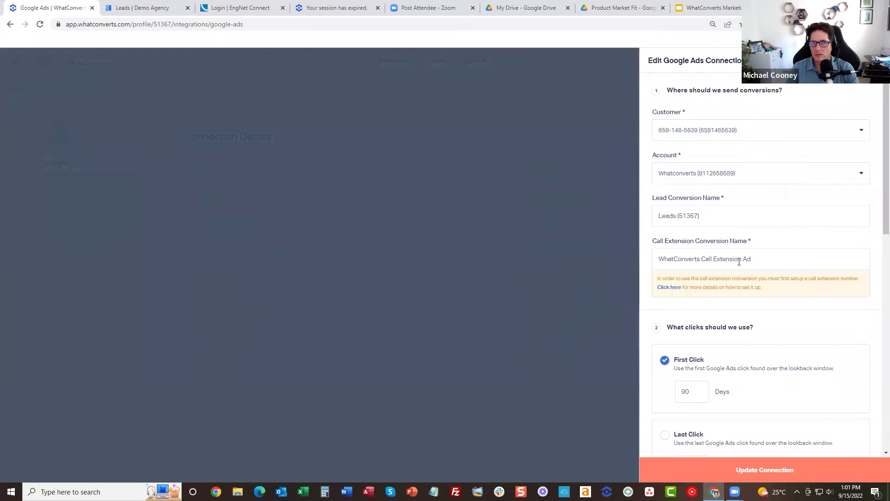
drag(762, 260, 726, 260)
scroll(811, 278, down, 3)
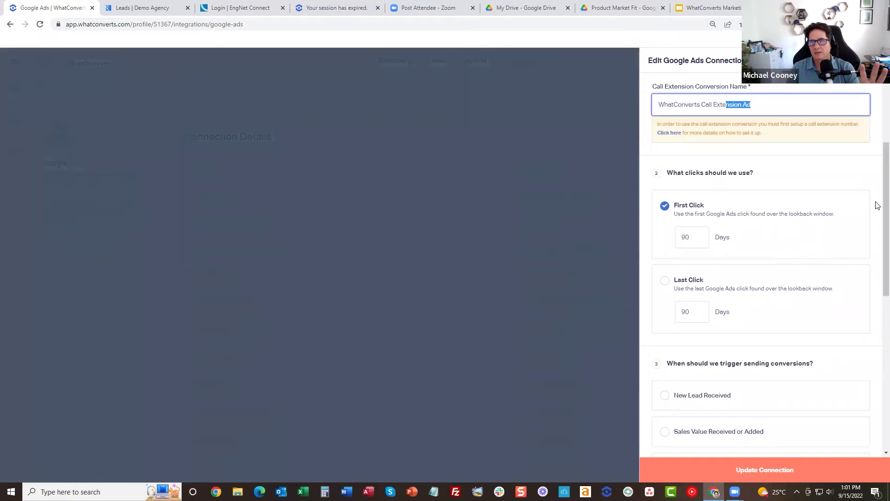
scroll(876, 208, down, 2)
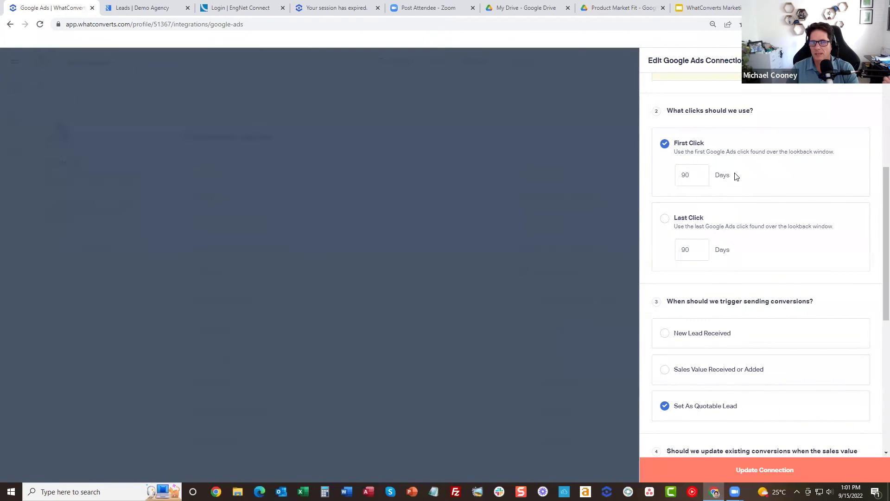
scroll(813, 196, down, 3)
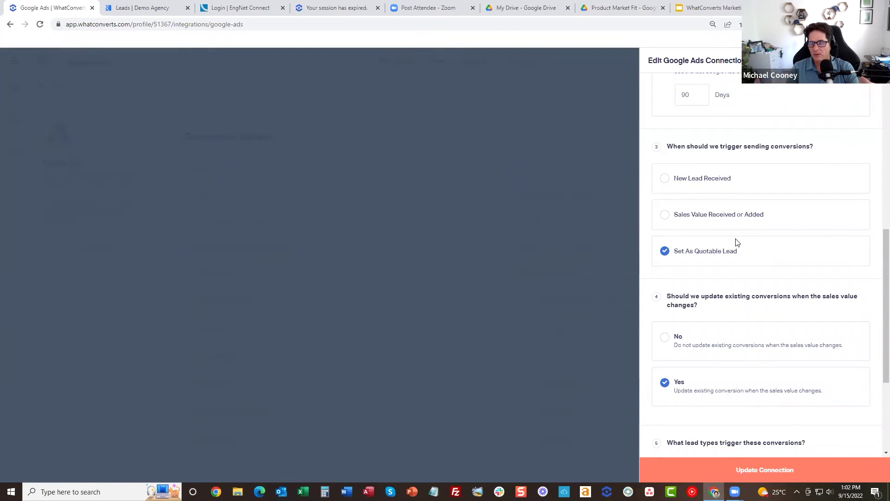
scroll(737, 241, down, 3)
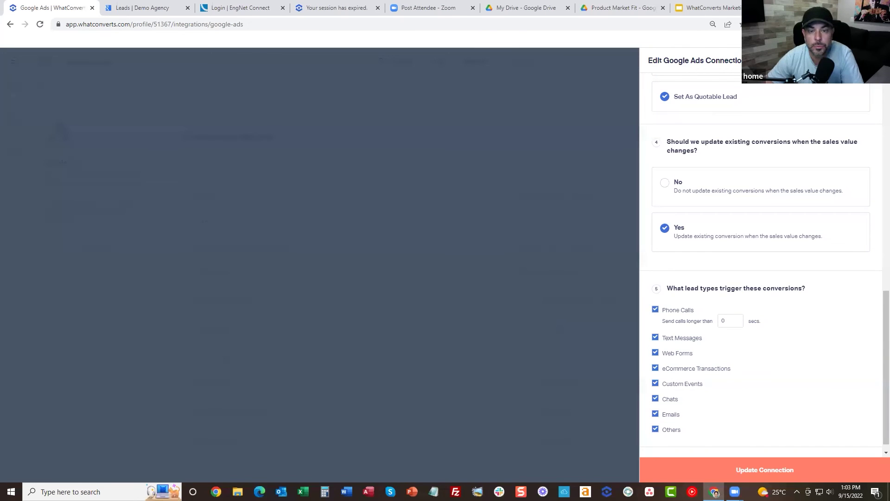
- Close the Edit Google Ads Connection panel to return to Connection Details
key(Escape)
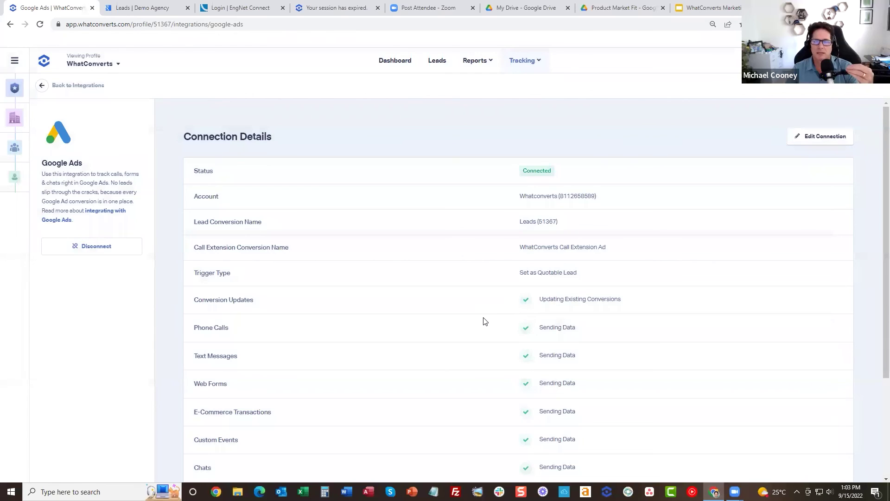